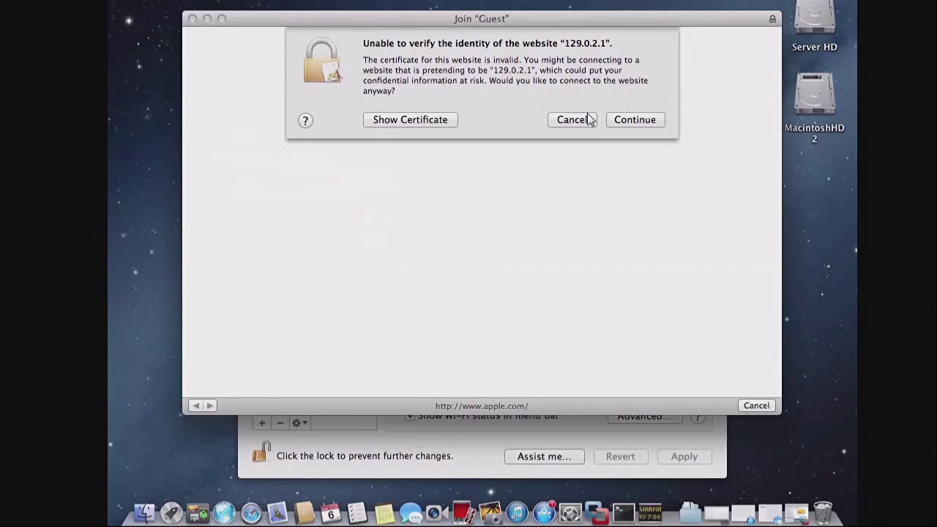
Step: Continue past the portal certificate warning and accept the Cisco welcome page terms to get Guest online
left_click(636, 122)
left_click(622, 119)
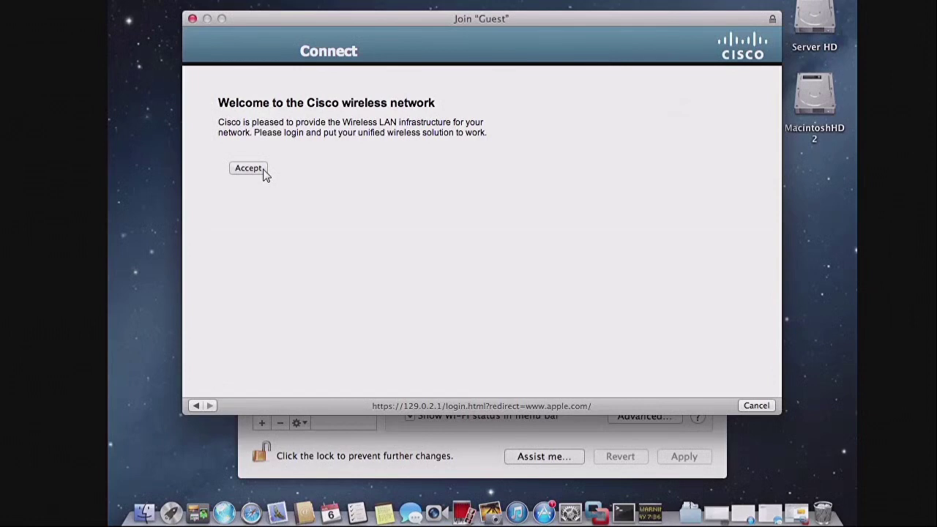
left_click(265, 169)
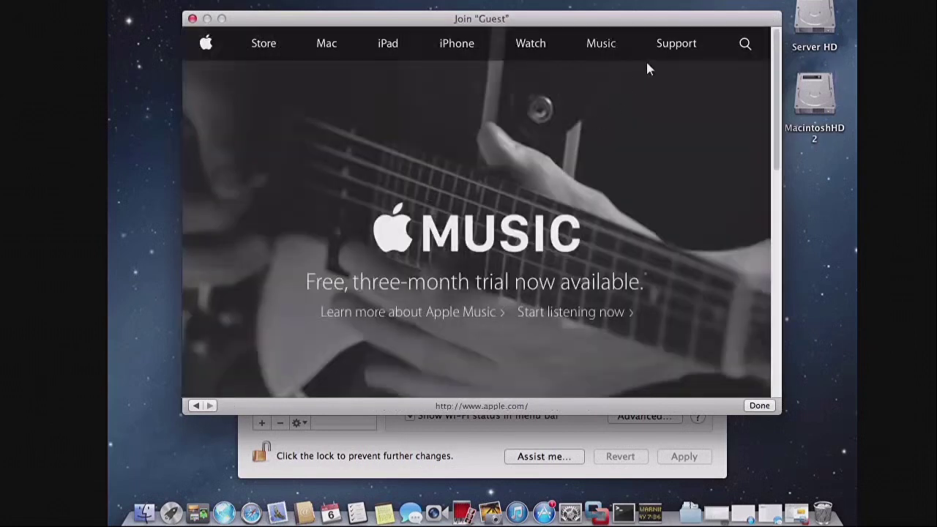
Step: Pick the Secure network from the menu-bar Wi-Fi list
left_click(505, 2)
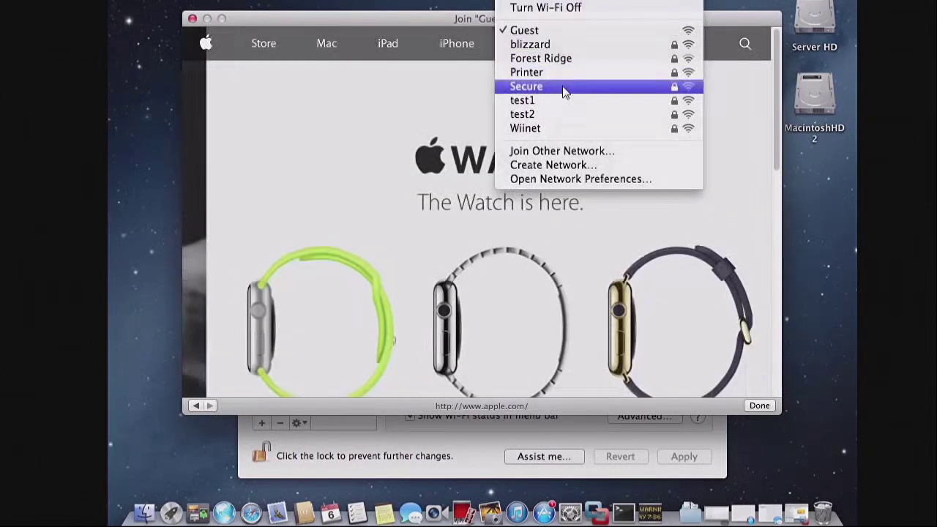
left_click(564, 89)
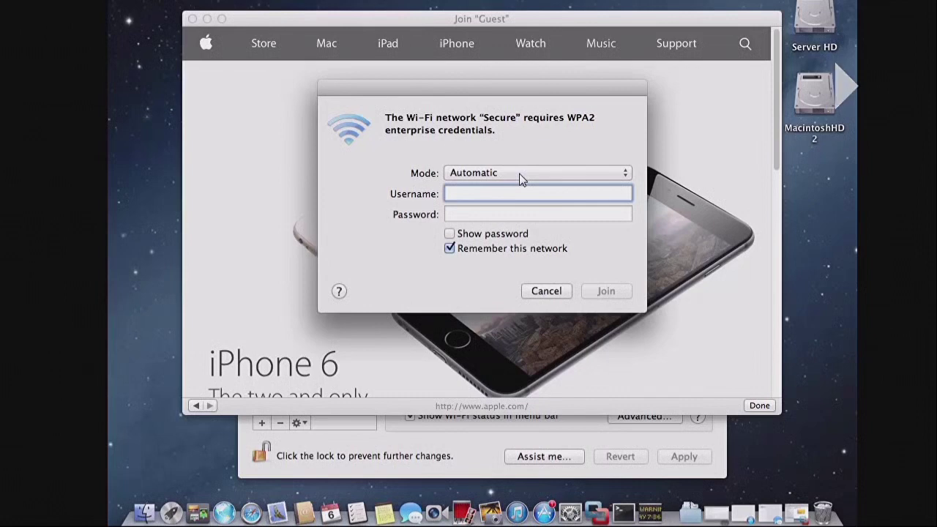
Step: Join Secure with Mode Automatic, entering the enterprise username and password
left_click(560, 173)
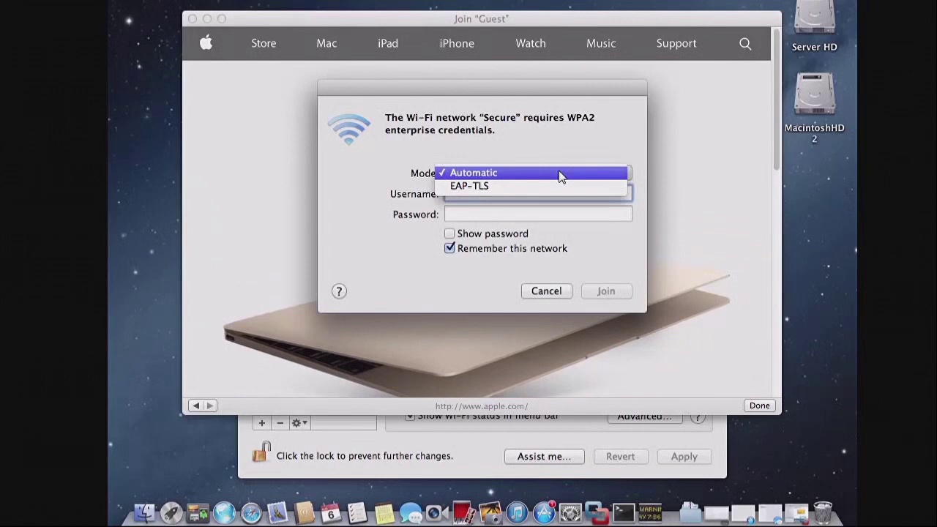
left_click(559, 175)
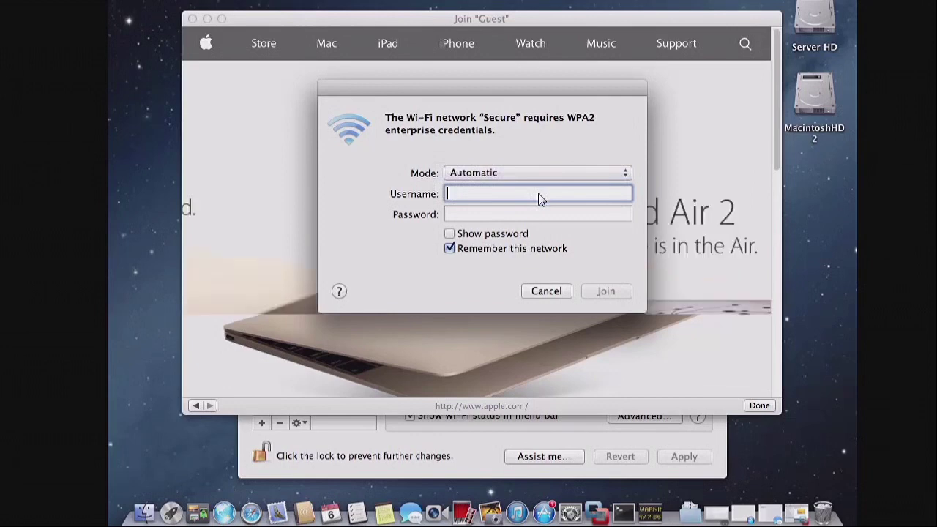
type("test")
key("Tab")
type("********")
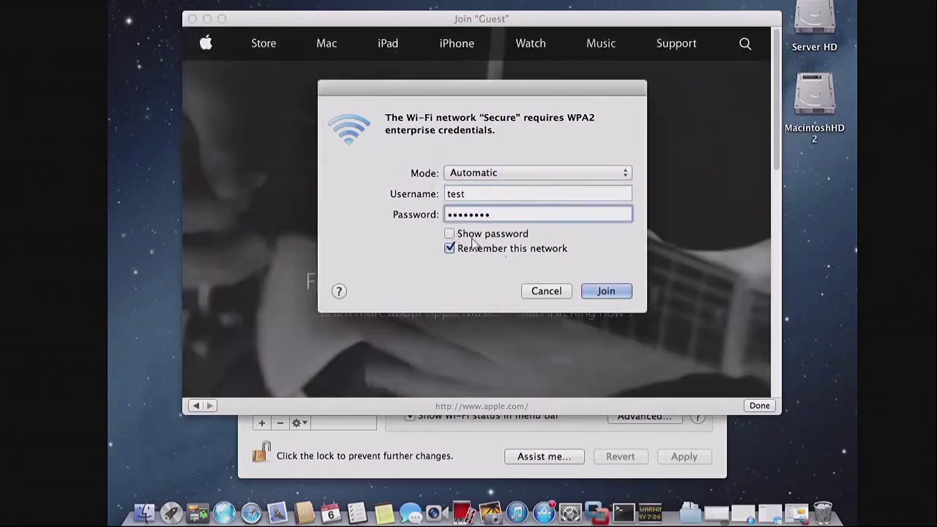
left_click(611, 290)
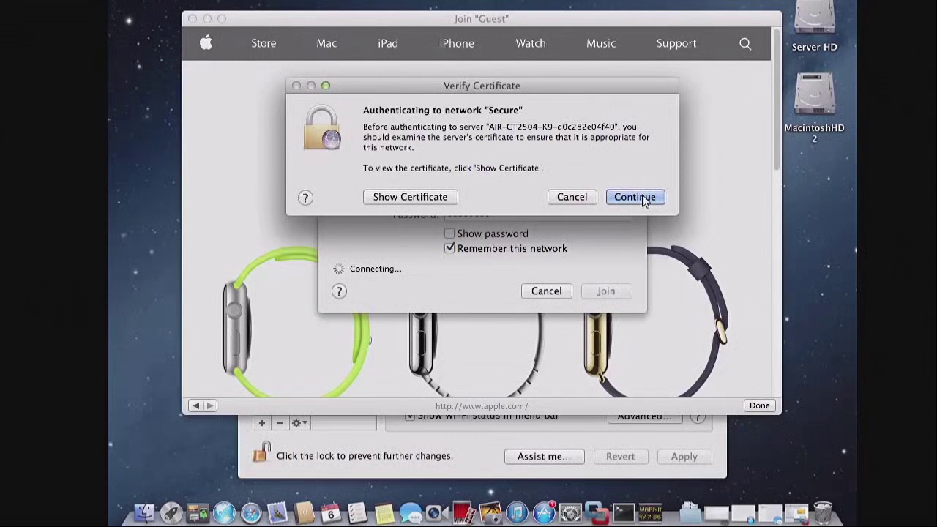
Step: Trust the Secure server's certificate, authorizing the trust change with the admin password
left_click(635, 197)
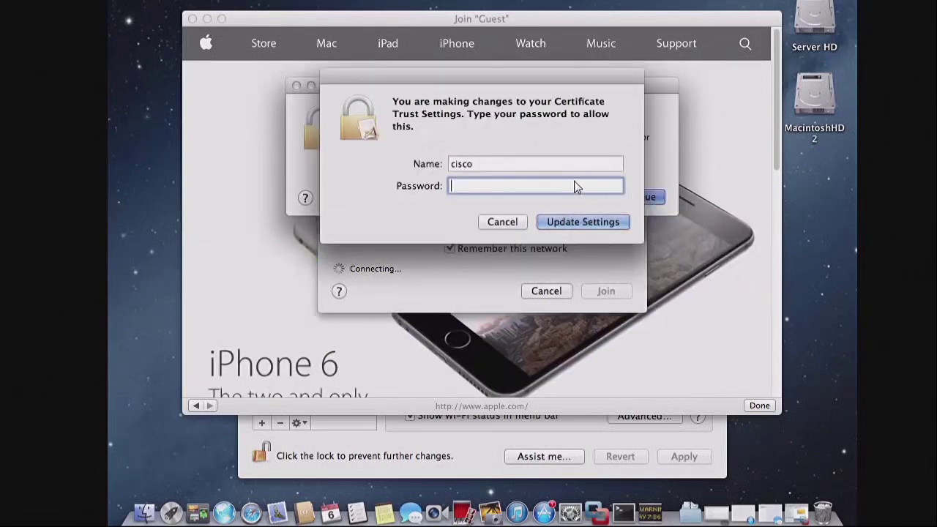
type("cisco")
key("Return")
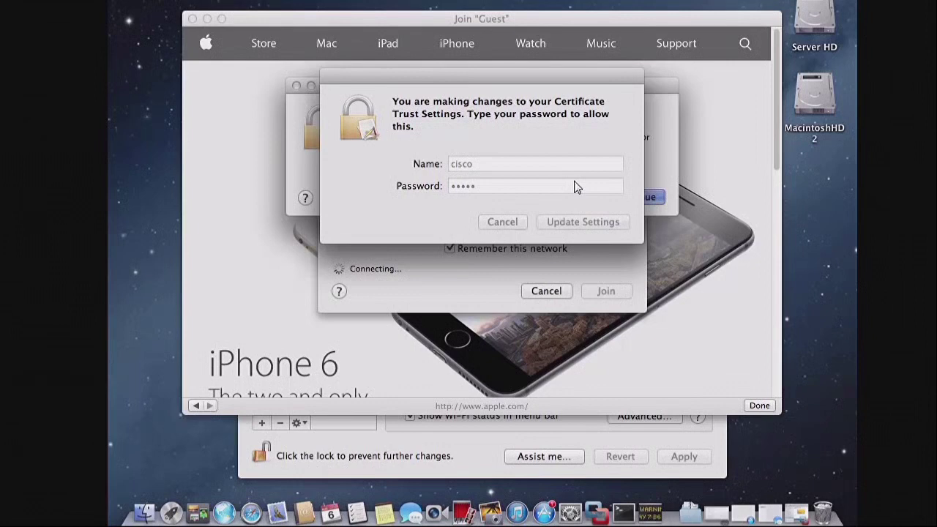
key("Return")
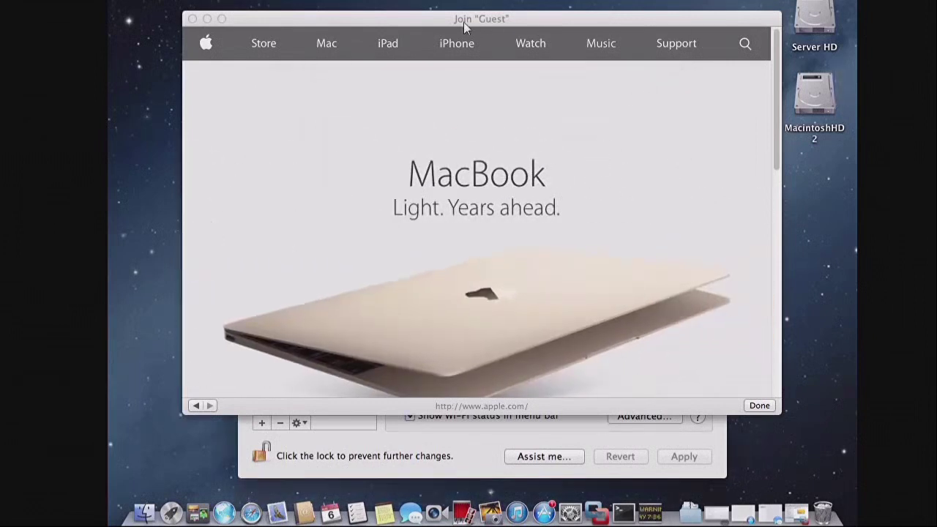
Step: Close the Apple web window and start a new computer-to-computer network from the Network Name list
left_click(193, 19)
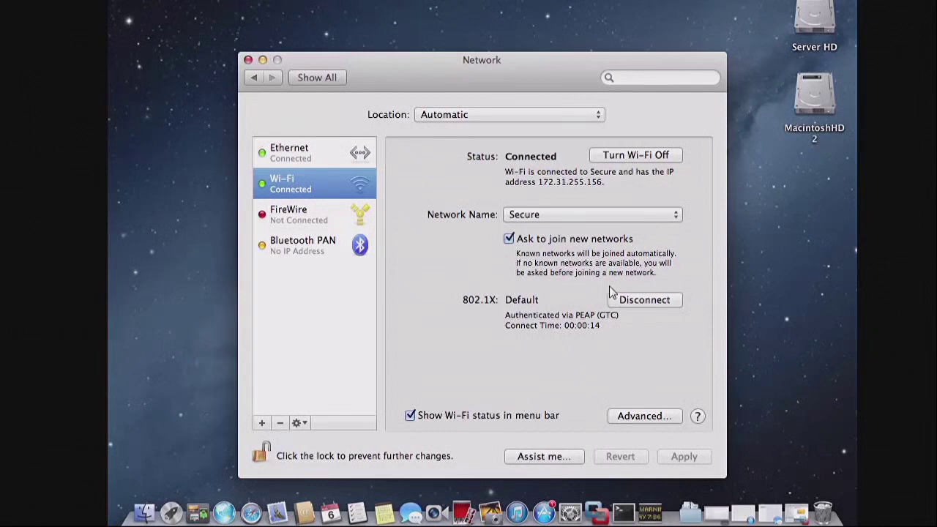
left_click(606, 216)
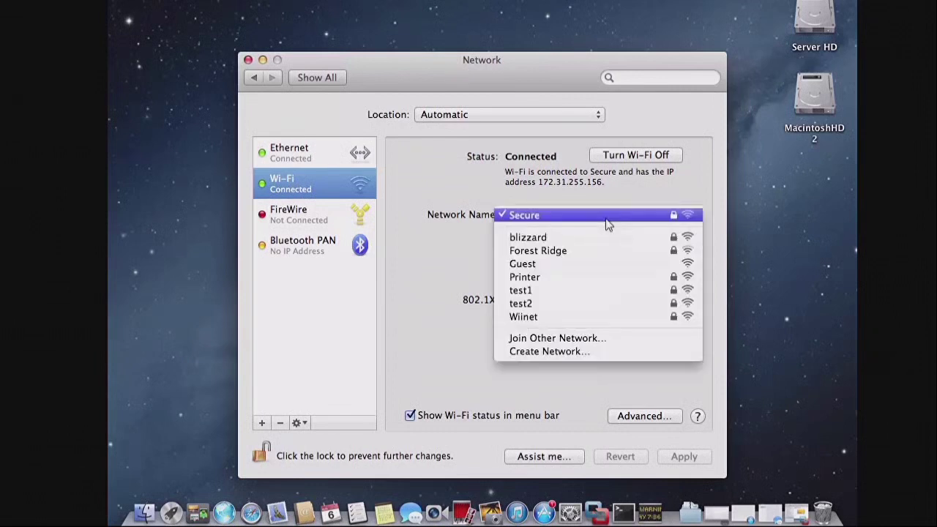
left_click(582, 353)
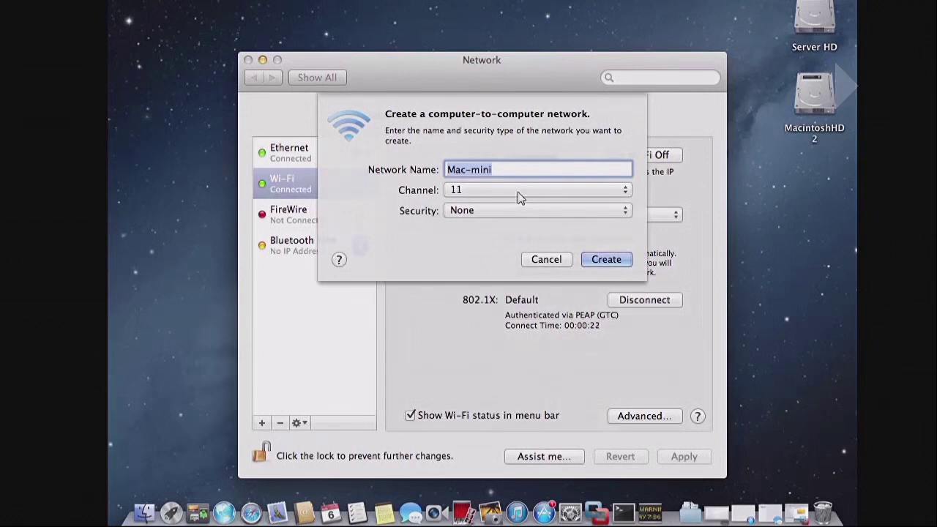
Step: Name the network 'MySS', leave channel 11 and security None, then cancel without creating it
type("MySSID")
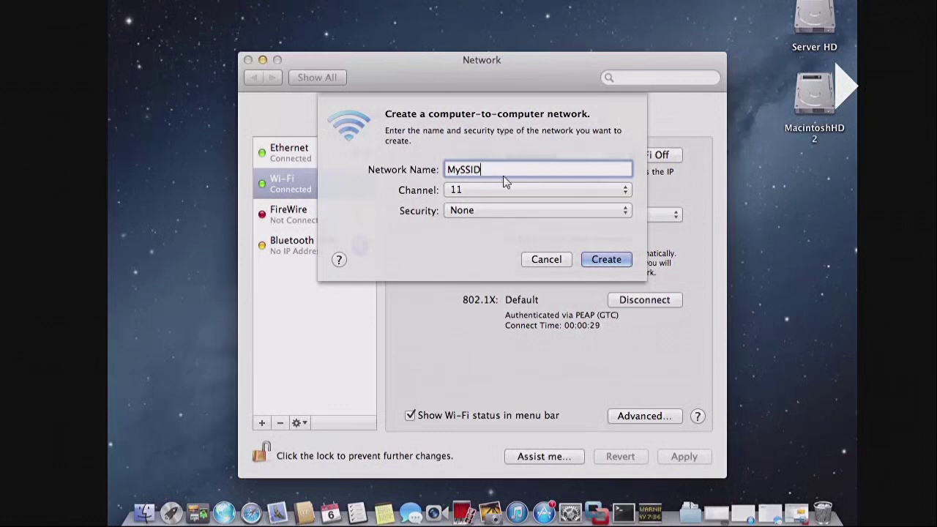
left_click(480, 192)
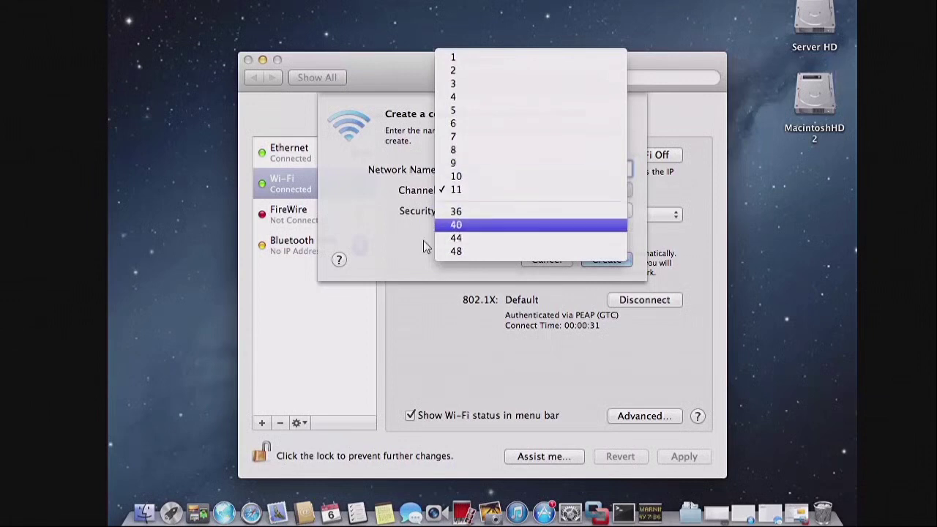
left_click(410, 249)
left_click(482, 211)
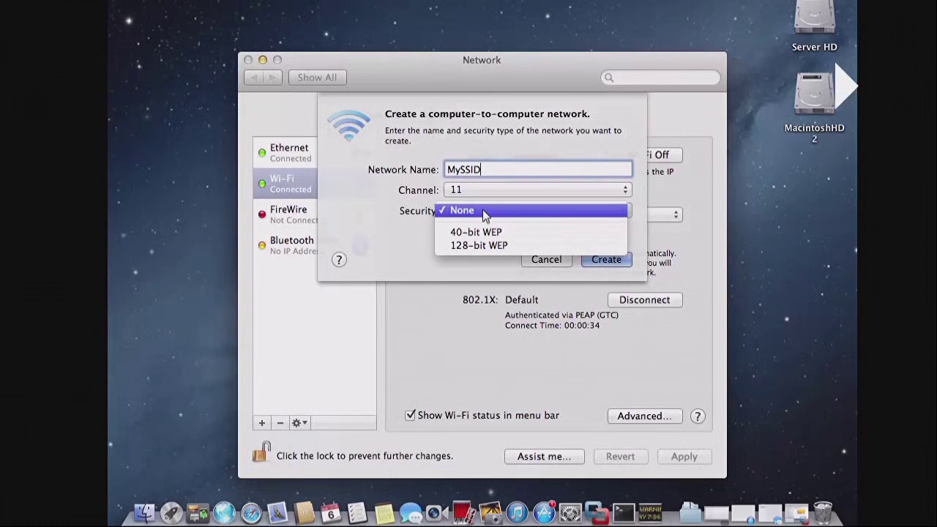
left_click(395, 241)
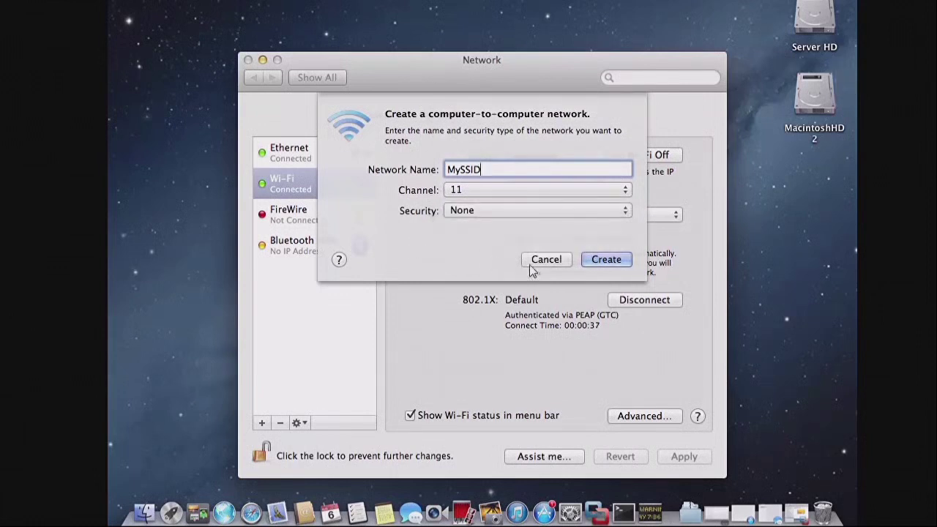
left_click(547, 260)
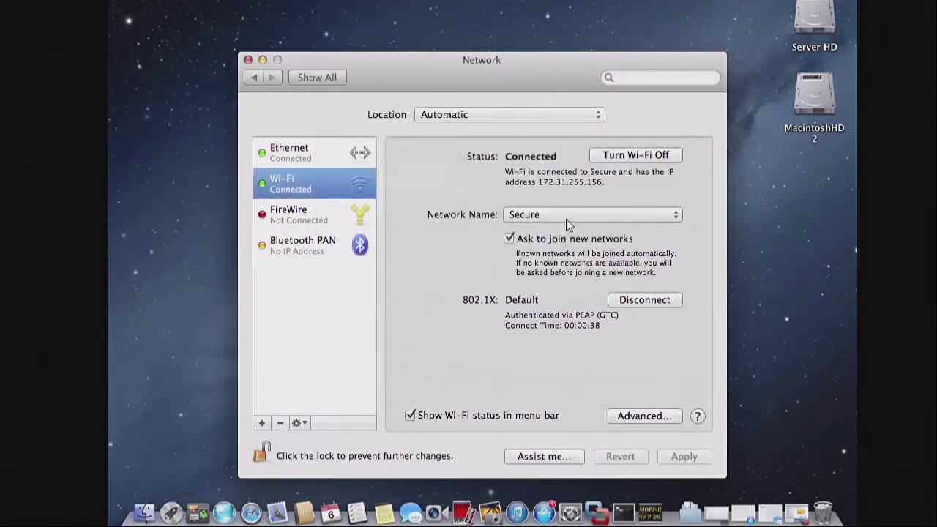
Step: Set up joining the hidden network 'MySSIDhidden' with WPA2 Enterprise security
left_click(566, 219)
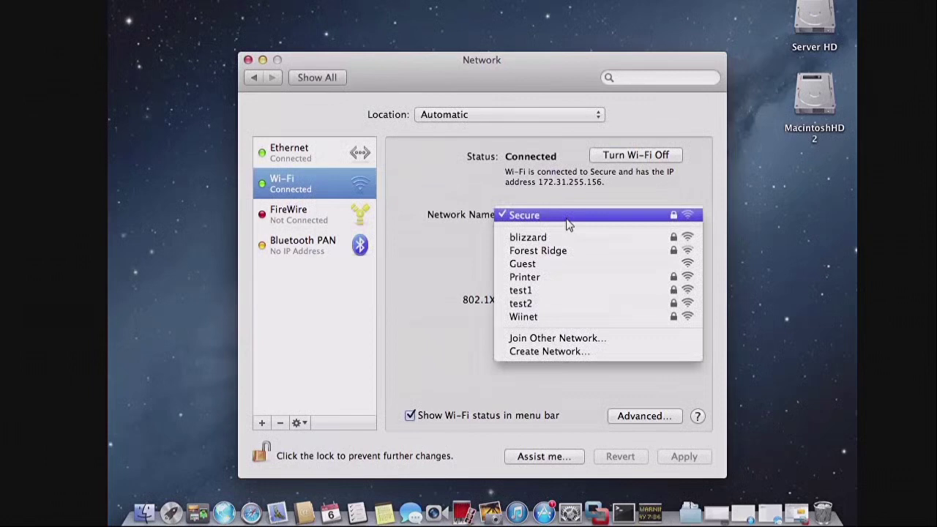
left_click(568, 339)
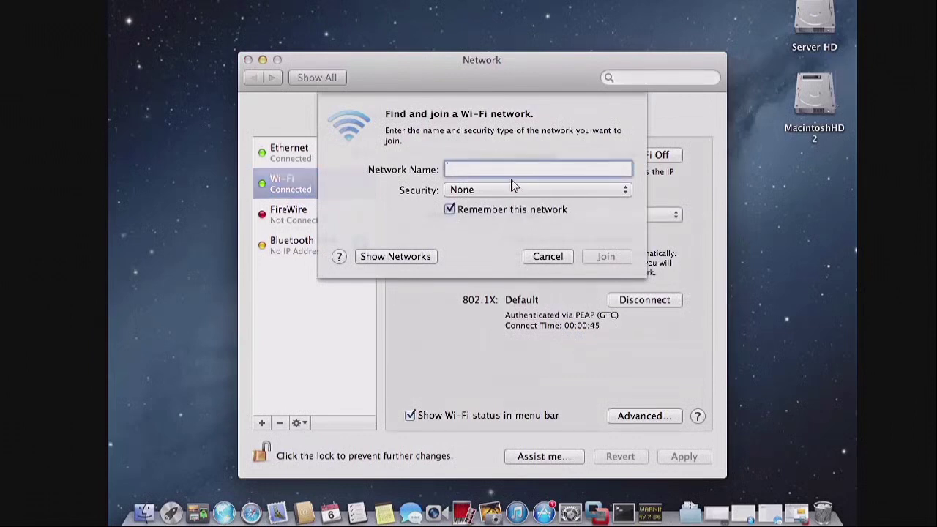
type("My")
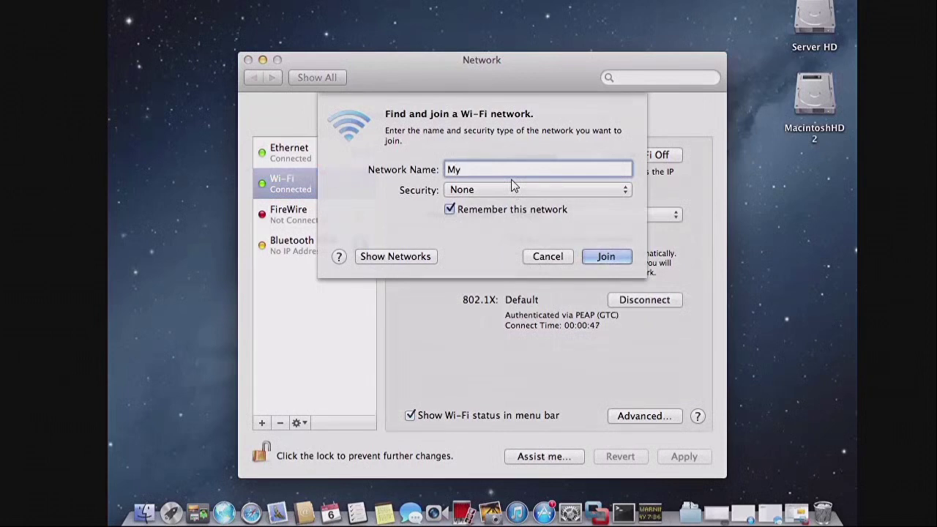
type("SSIDh")
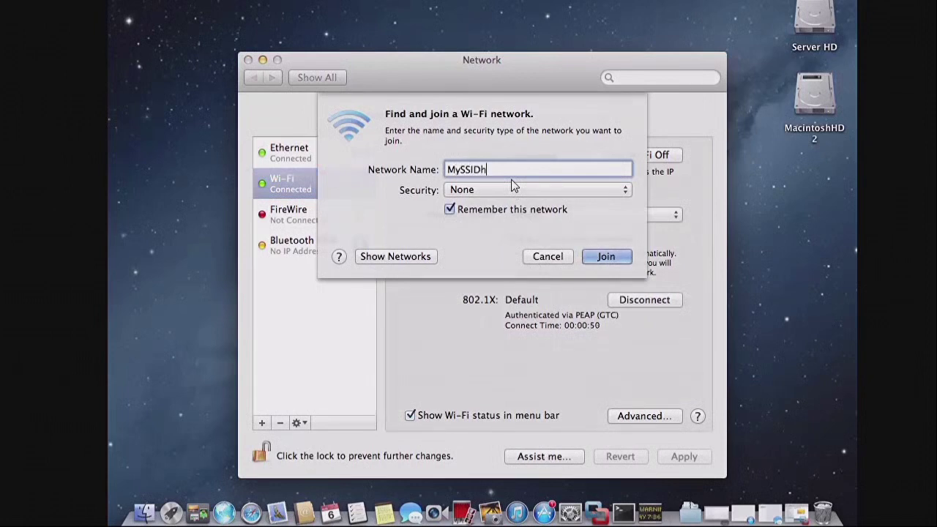
type("idden")
left_click(510, 191)
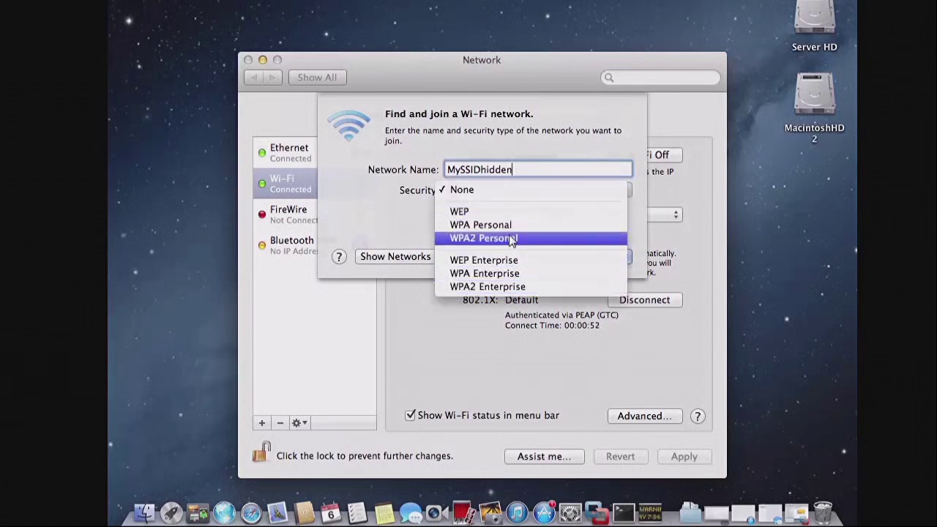
left_click(510, 288)
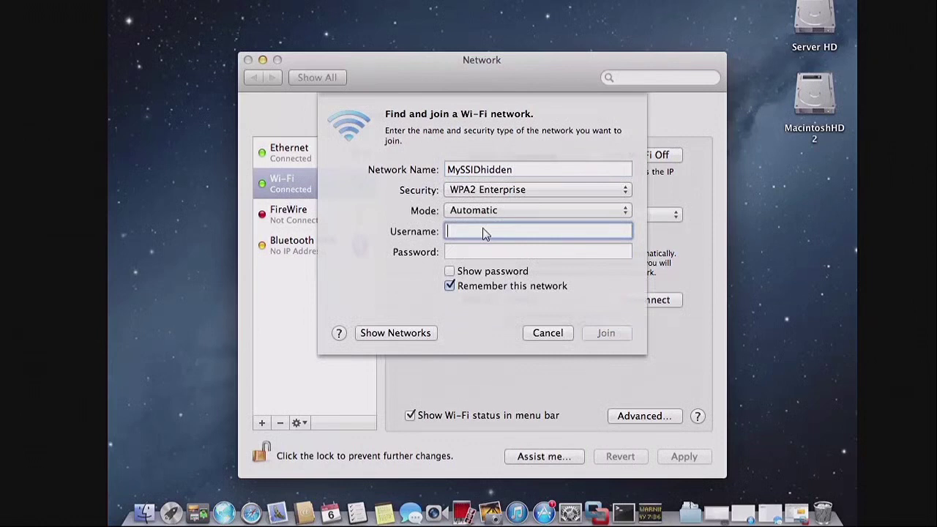
Step: Try joining MySSIDhidden with Mode Automatic and the enterprise username and password
left_click(482, 211)
left_click(483, 211)
type("cisco")
left_click(516, 253)
type("cisco")
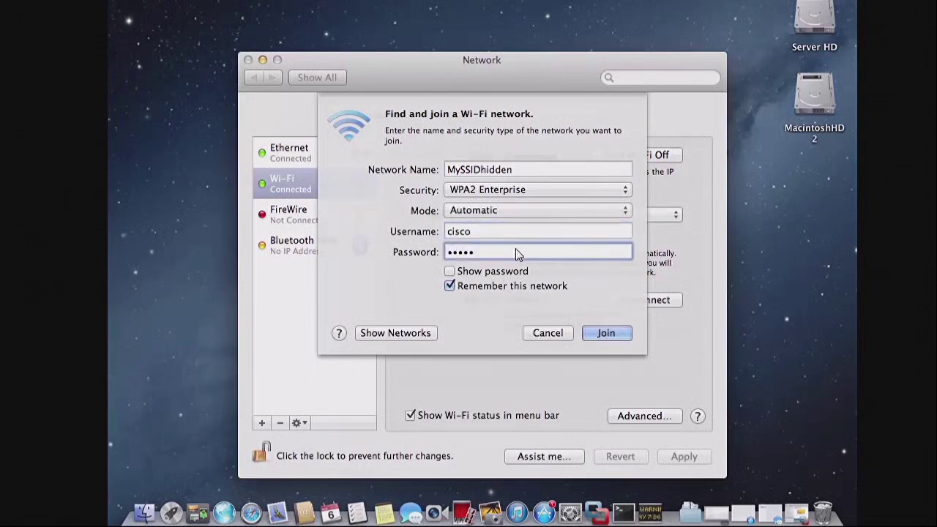
left_click(604, 333)
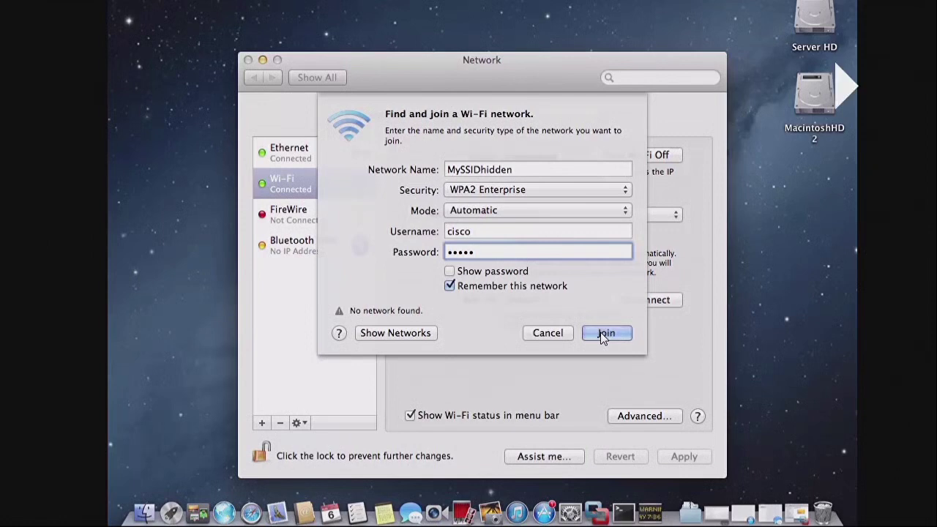
Step: Cancel the failed hidden-network join and open the advanced Wi-Fi settings
left_click(383, 332)
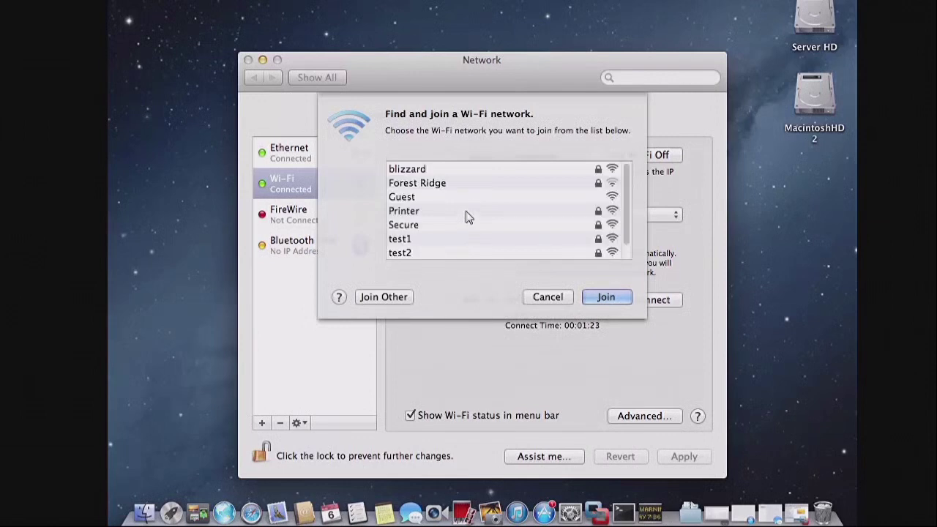
left_click(548, 295)
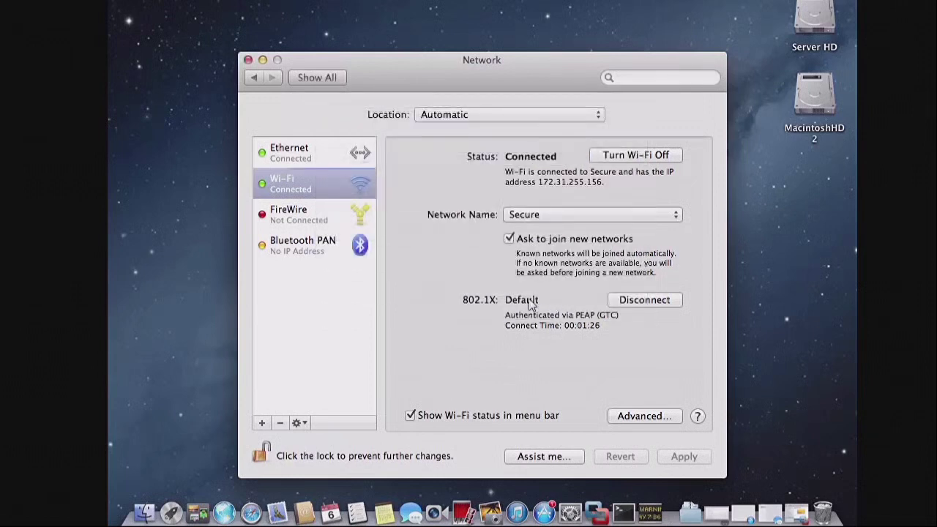
left_click(633, 415)
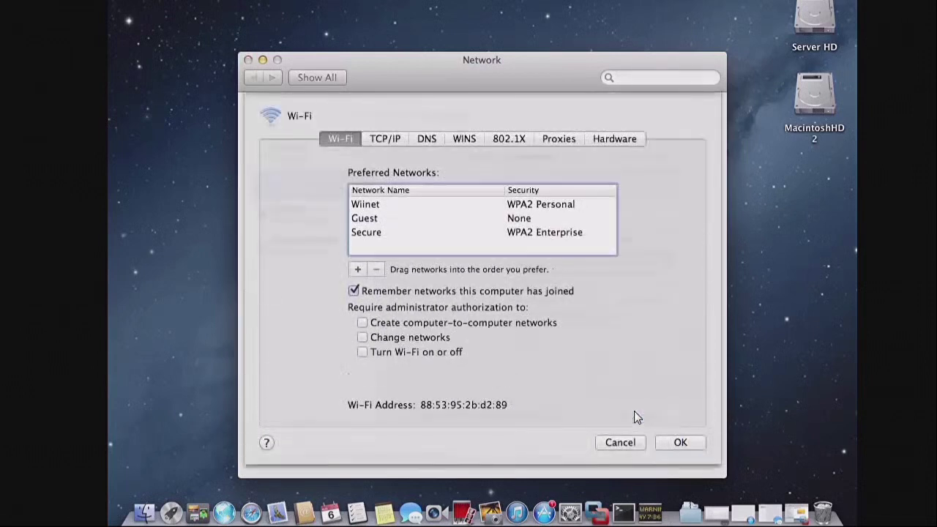
Step: Inspect the Wiinet, Guest and Secure preferred networks, then view TCP/IP (DHCP, 172.31.255.156)
left_click(372, 206)
left_click(375, 223)
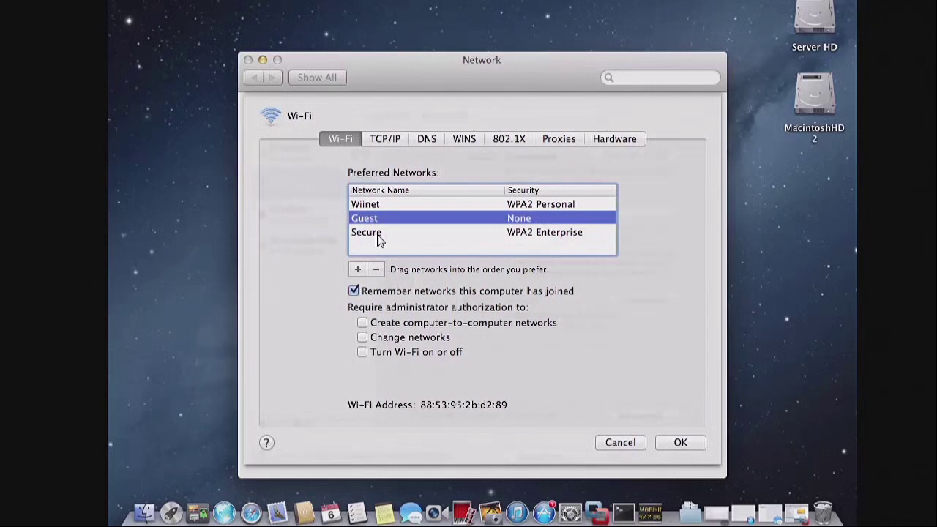
left_click(379, 240)
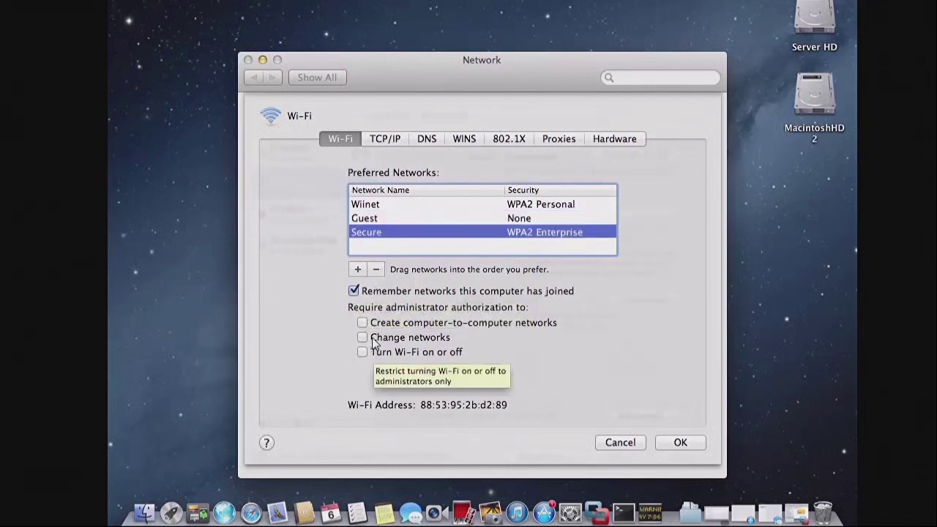
left_click(386, 139)
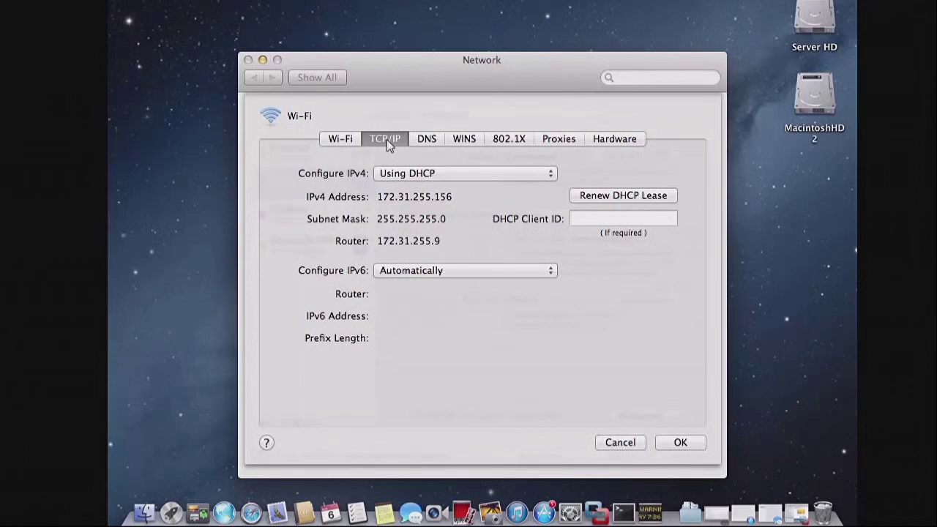
Step: Review the DNS, WINS, 802.1X, Proxies and Hardware tabs, then minimize the Network window
left_click(429, 142)
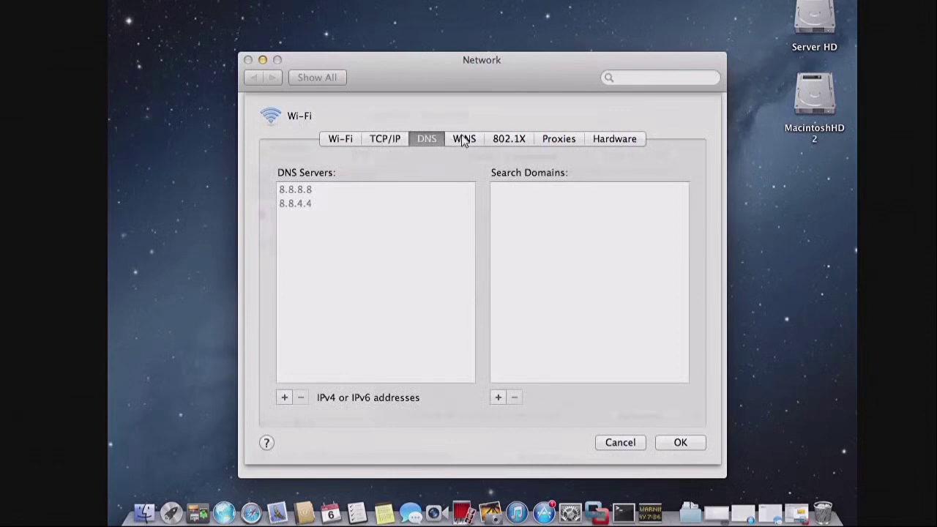
left_click(463, 140)
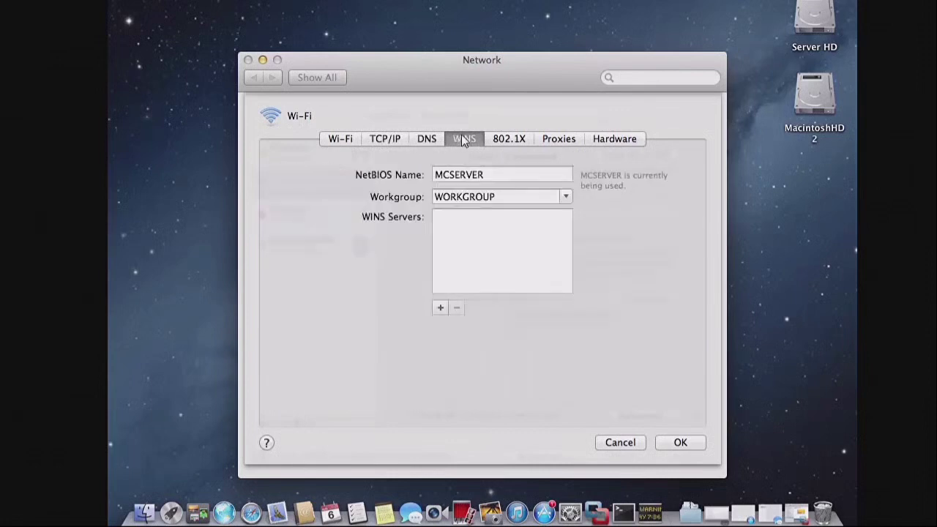
left_click(515, 140)
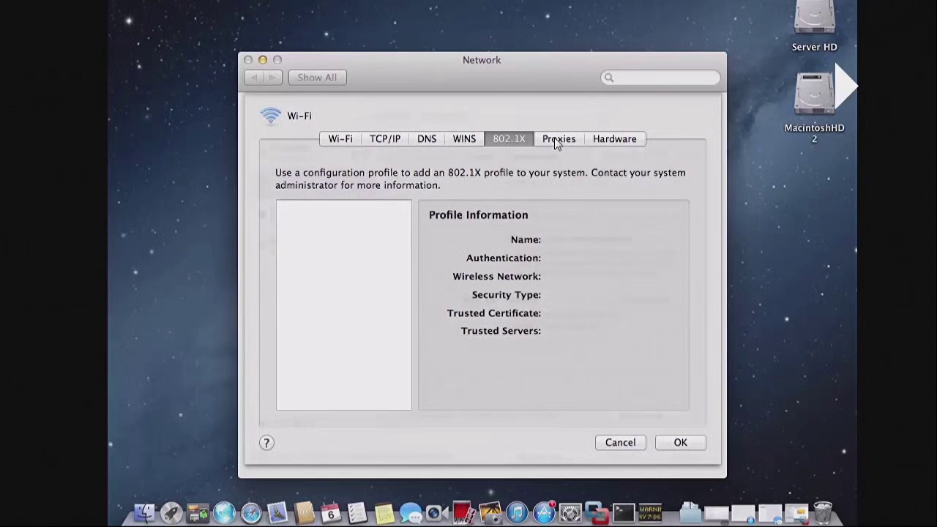
left_click(558, 144)
left_click(614, 140)
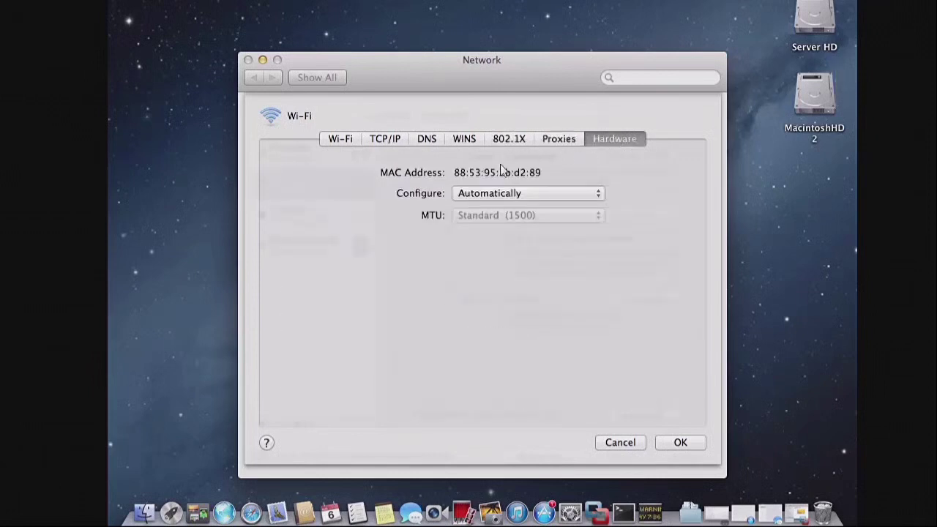
left_click(262, 60)
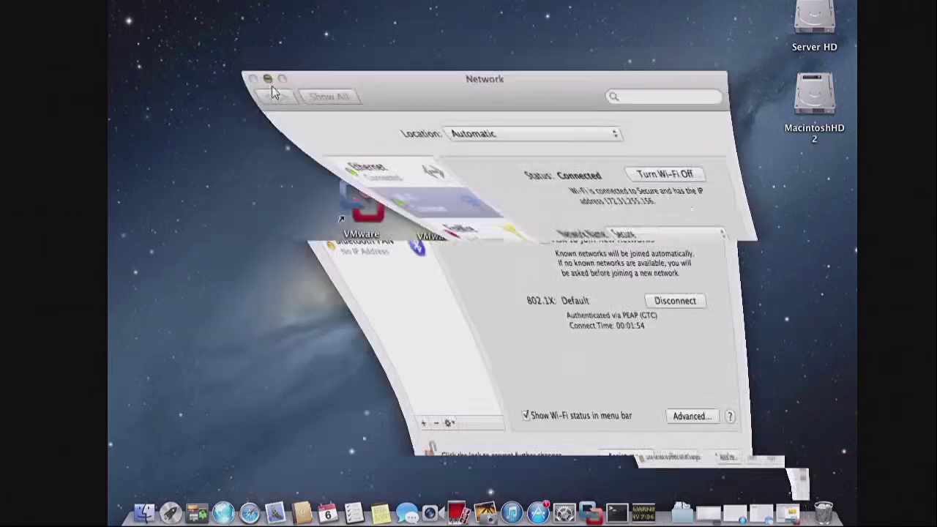